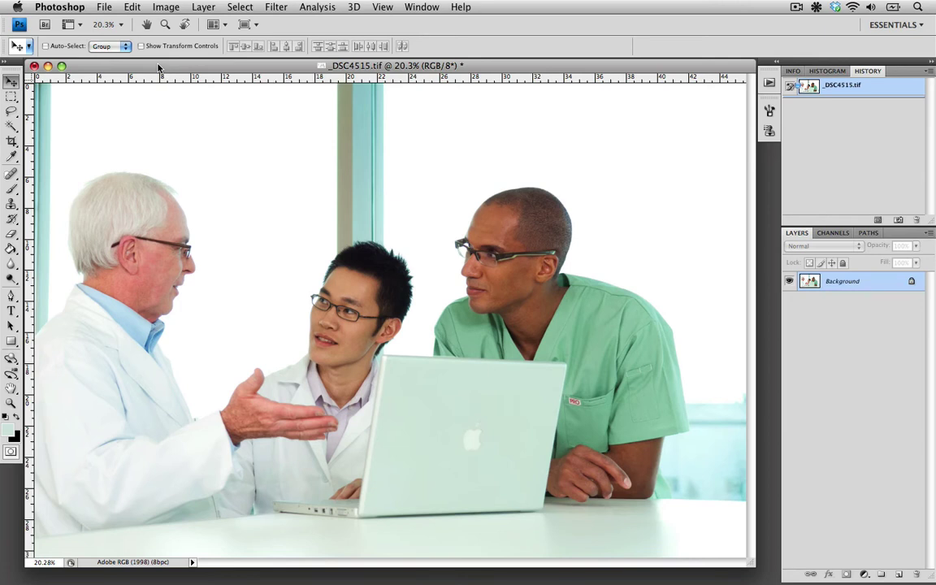
Duplicate the Background layer and name the copy Retouch
left_click(198, 7)
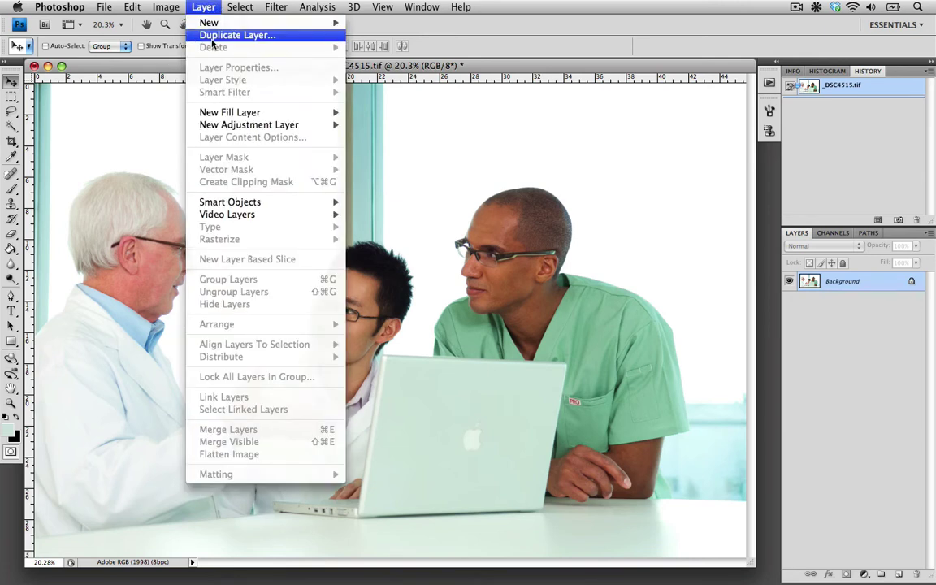
left_click(212, 39)
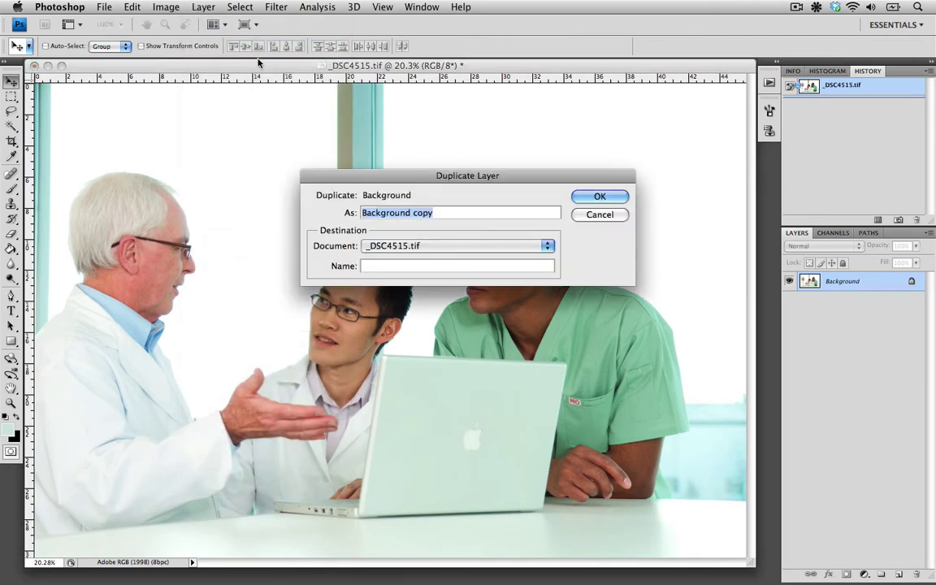
type("Retouch")
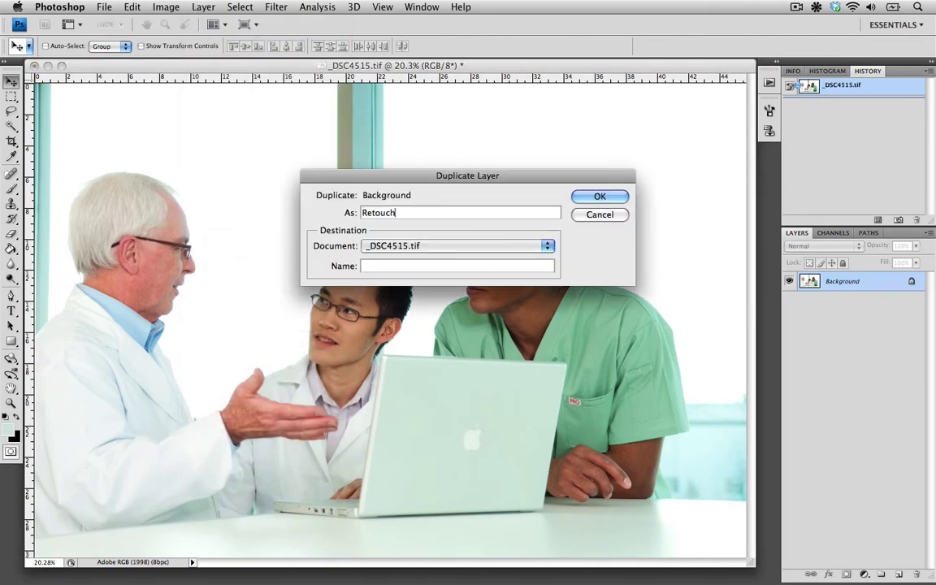
key("Return")
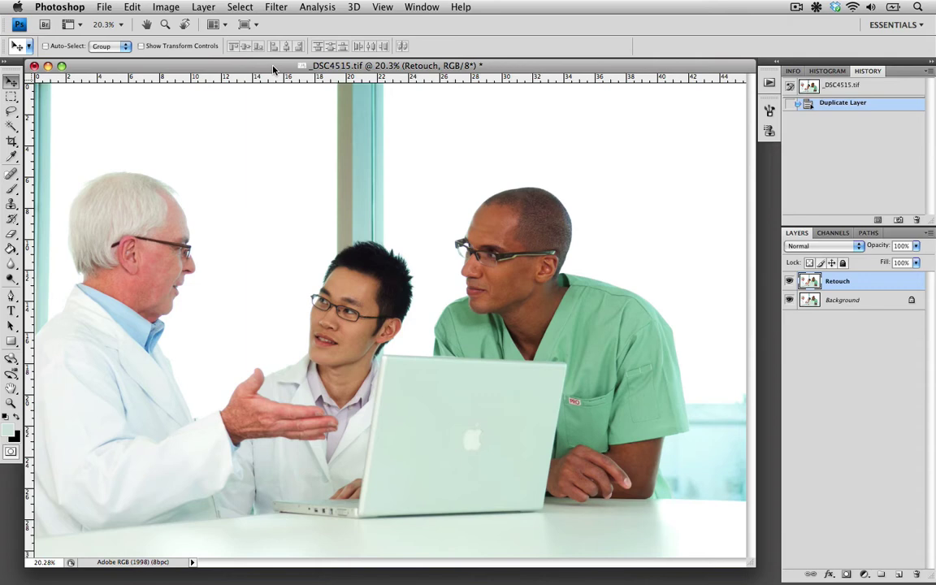
Remove the Apple logo from the laptop lid with the Patch tool, sampling the plain lid surface beside it, and deselect
key("super+1")
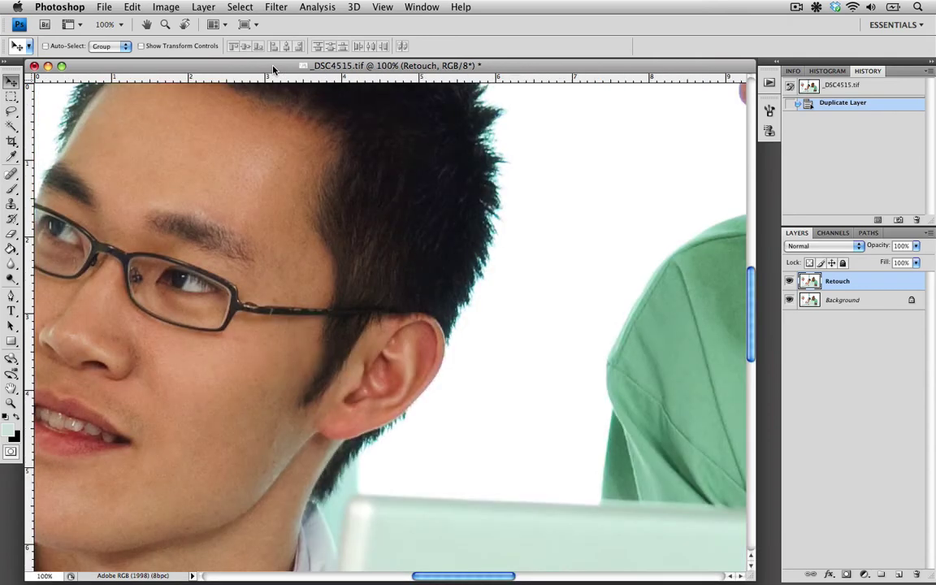
scroll(339, 305, "down", 10)
scroll(492, 308, "down", 5)
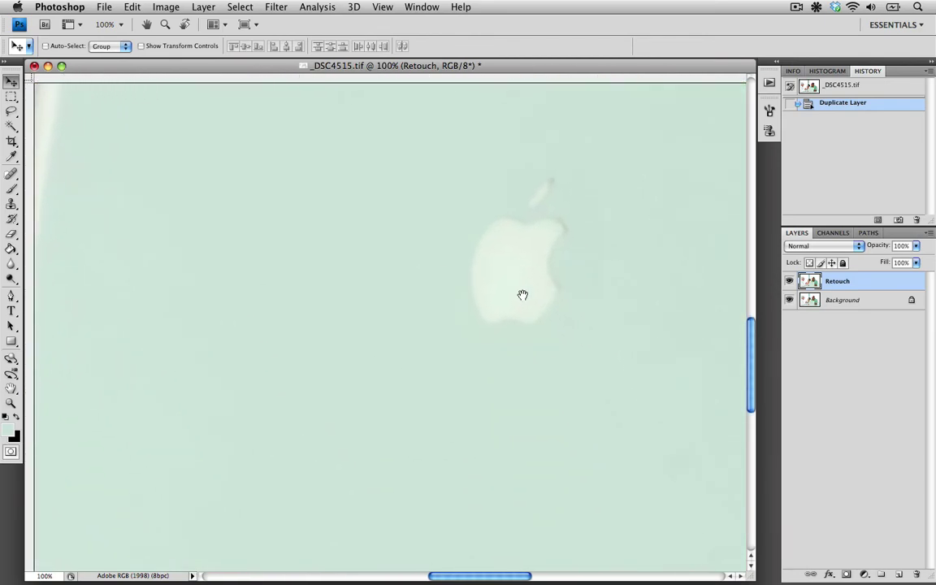
key("super+r")
left_click_drag(549, 290, 407, 323)
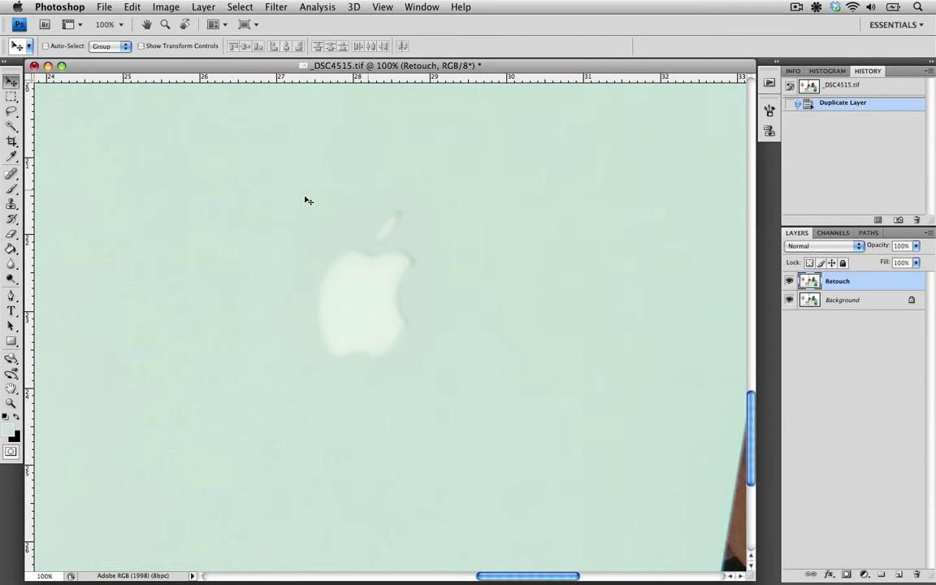
mouse_move(11, 173)
left_mouse_down()
mouse_move(41, 199)
mouse_move(87, 202)
left_mouse_up()
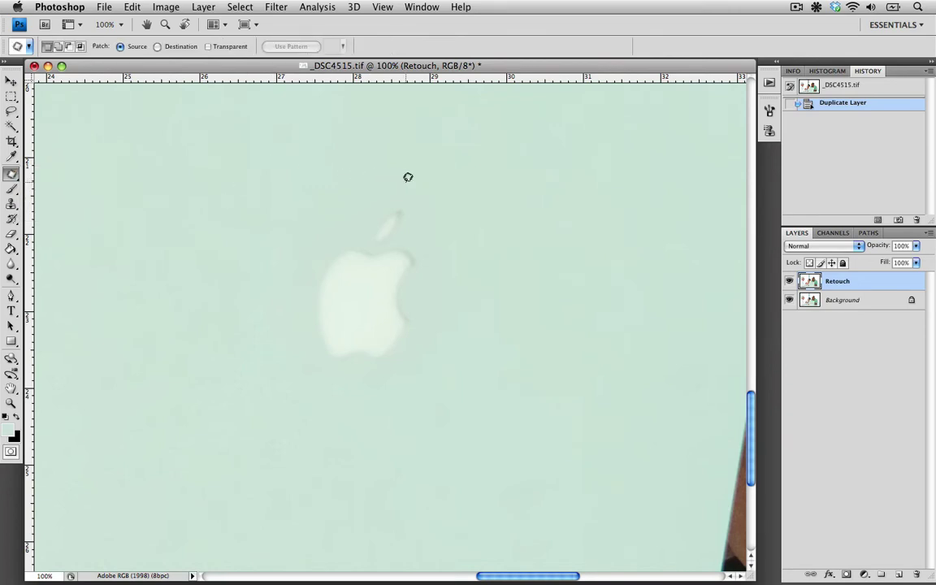
mouse_move(406, 180)
left_mouse_down()
mouse_move(350, 180)
mouse_move(311, 210)
mouse_move(274, 301)
mouse_move(284, 382)
mouse_move(390, 428)
mouse_move(447, 401)
mouse_move(472, 329)
mouse_move(476, 264)
mouse_move(457, 199)
mouse_move(414, 174)
mouse_move(380, 176)
left_mouse_up()
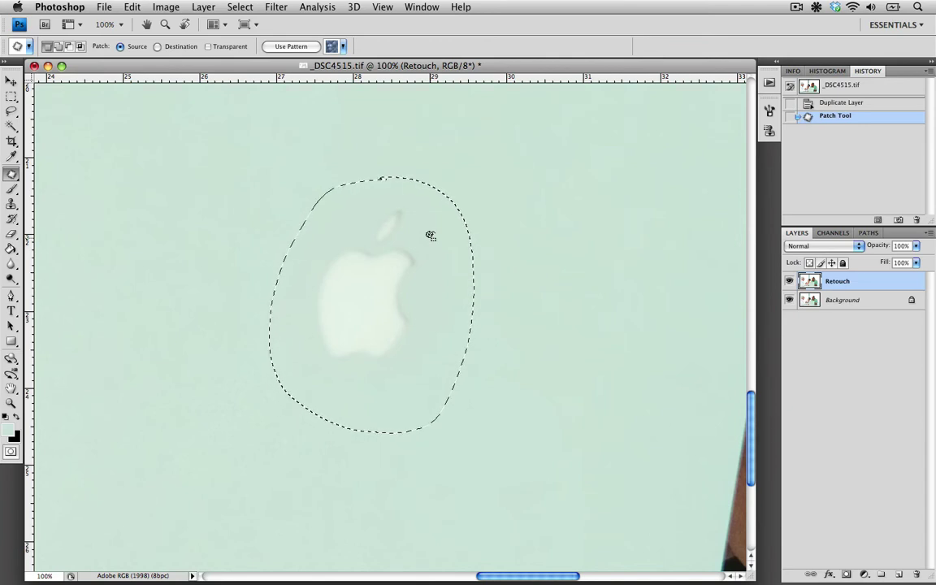
left_click_drag(368, 290, 615, 289)
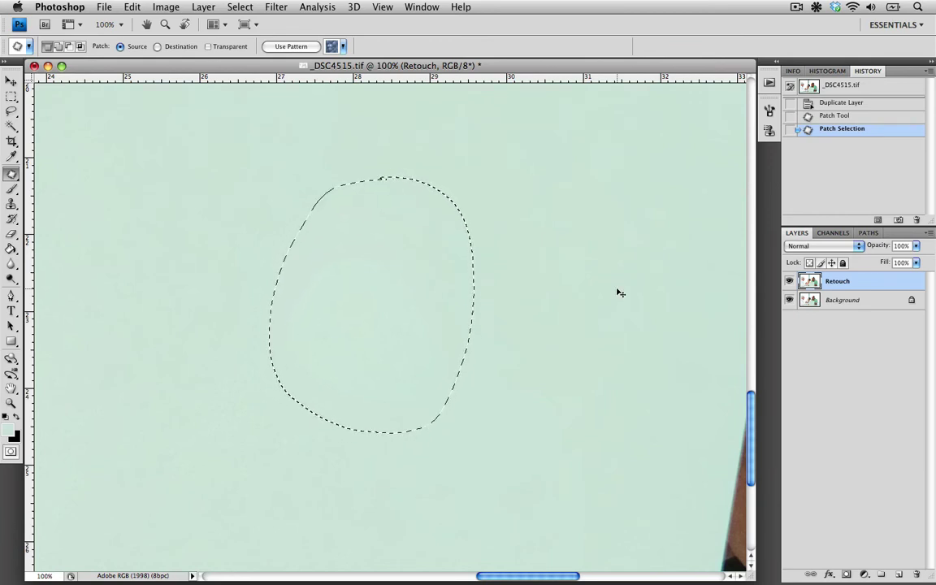
key("super+d")
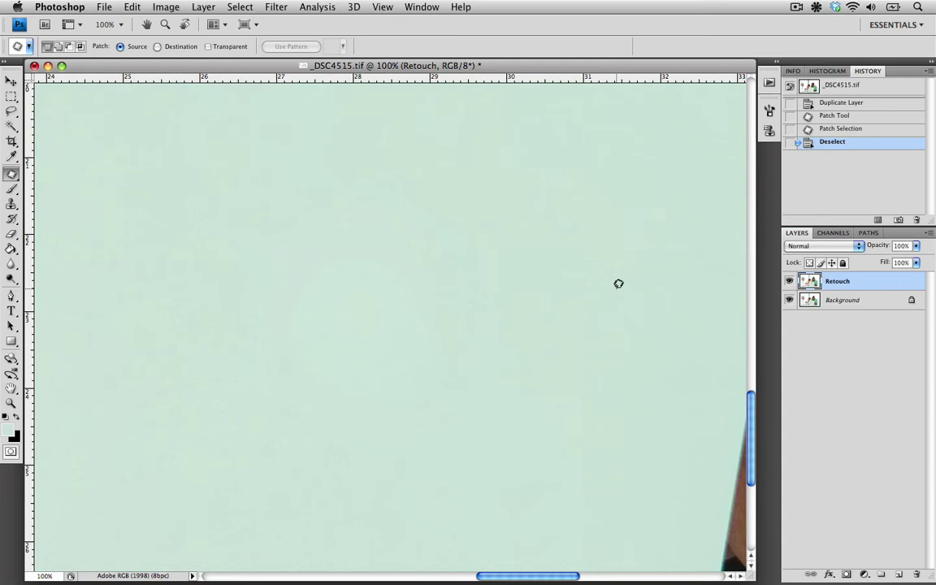
Compare the patched laptop lid with the original by toggling the Retouch layer's visibility, including at 200% zoom
left_click(790, 281)
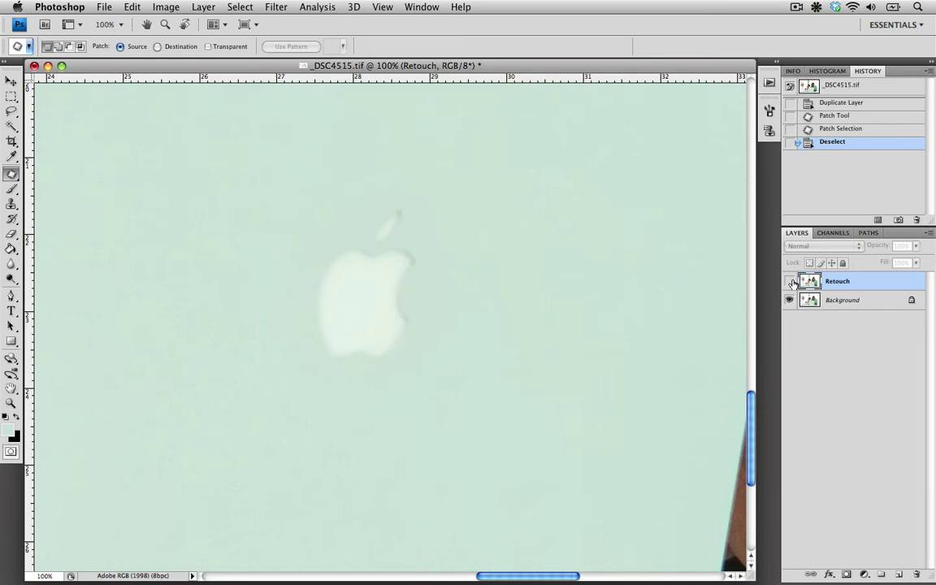
left_click(791, 282)
left_click(792, 281)
key("super+plus")
mouse_move(516, 264)
left_mouse_down()
mouse_move(544, 359)
mouse_move(548, 344)
left_mouse_up()
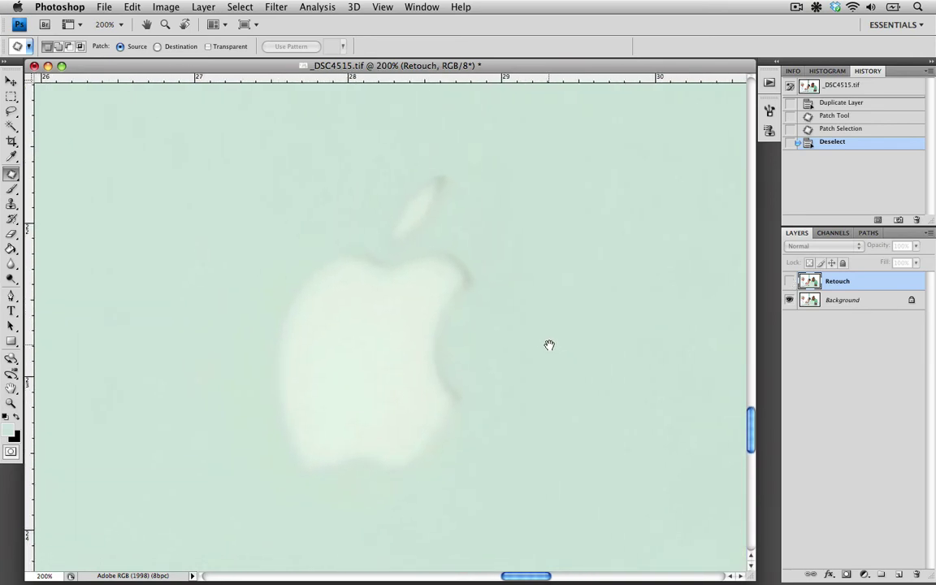
left_click(791, 281)
left_click(791, 282)
left_click(791, 281)
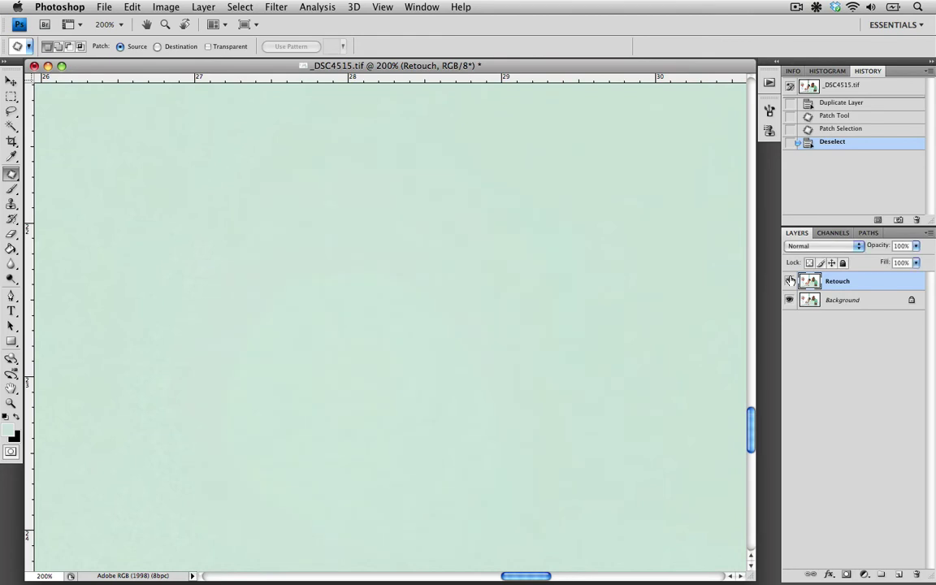
Clone out the PRO label on the green scrubs' pocket with the Clone Stamp, sampling the clean pocket fabric below it
key("super+0")
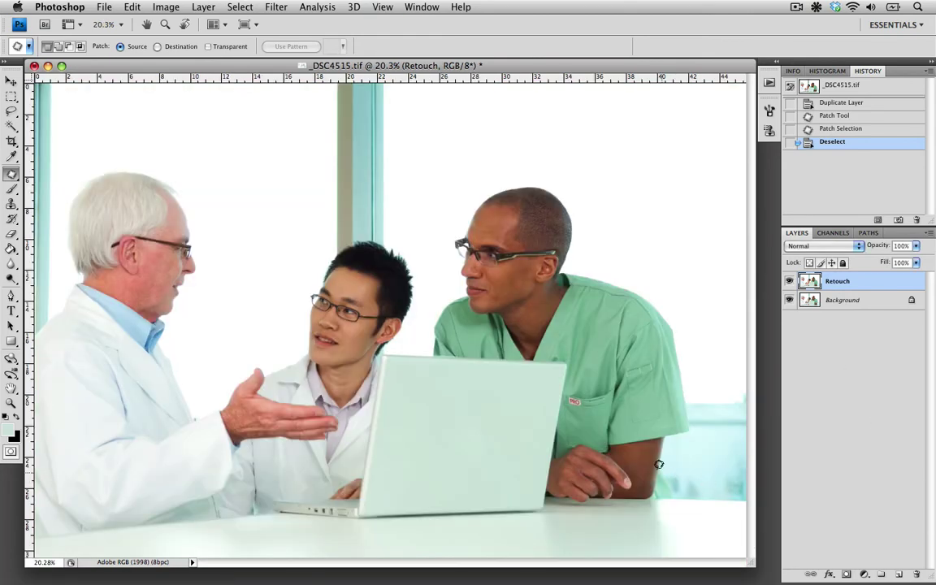
left_click_drag(485, 385, 577, 444)
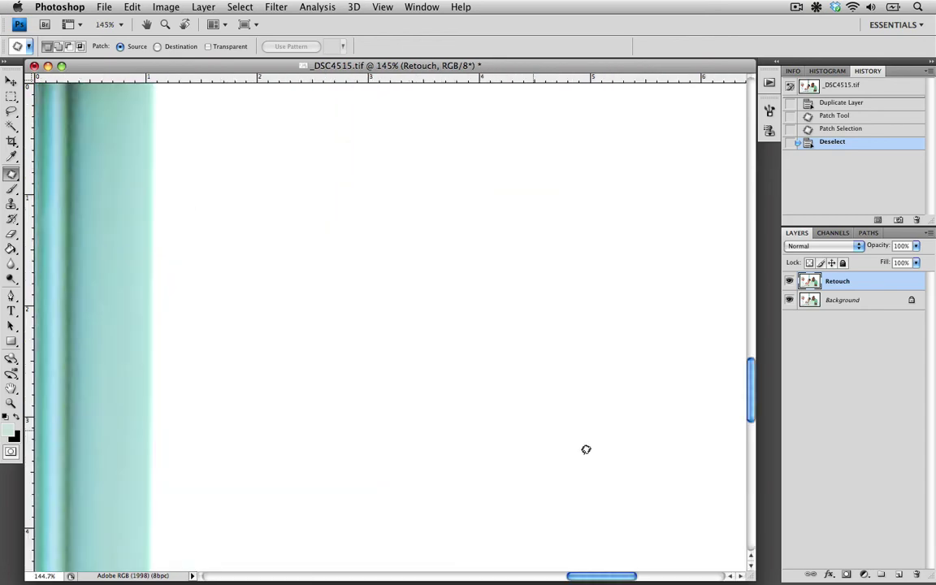
left_click_drag(518, 439, 526, 341)
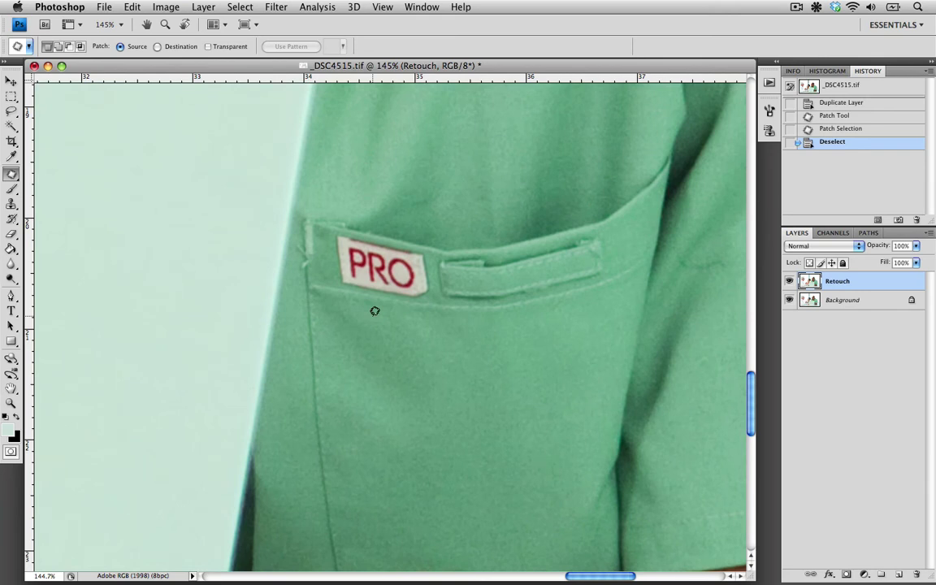
left_click(14, 207)
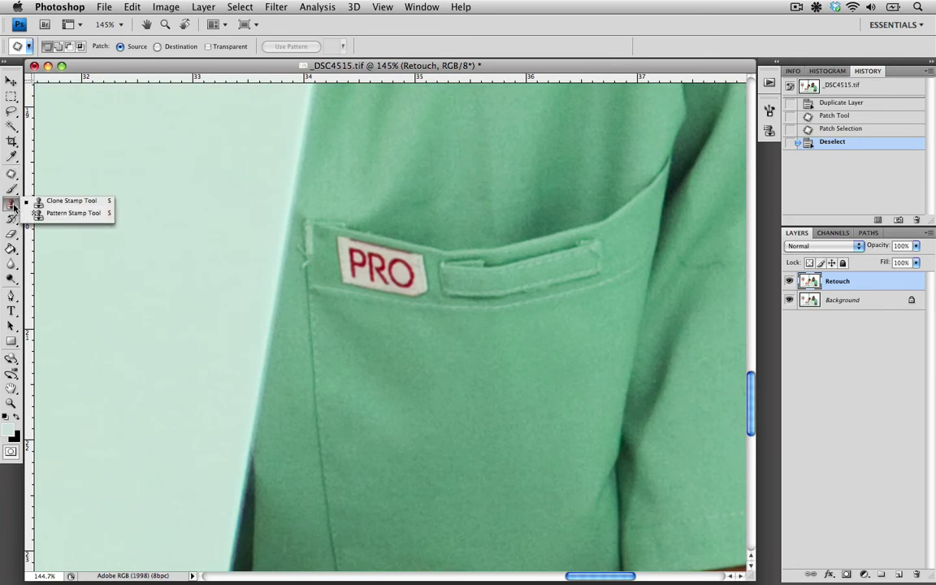
left_click(82, 204)
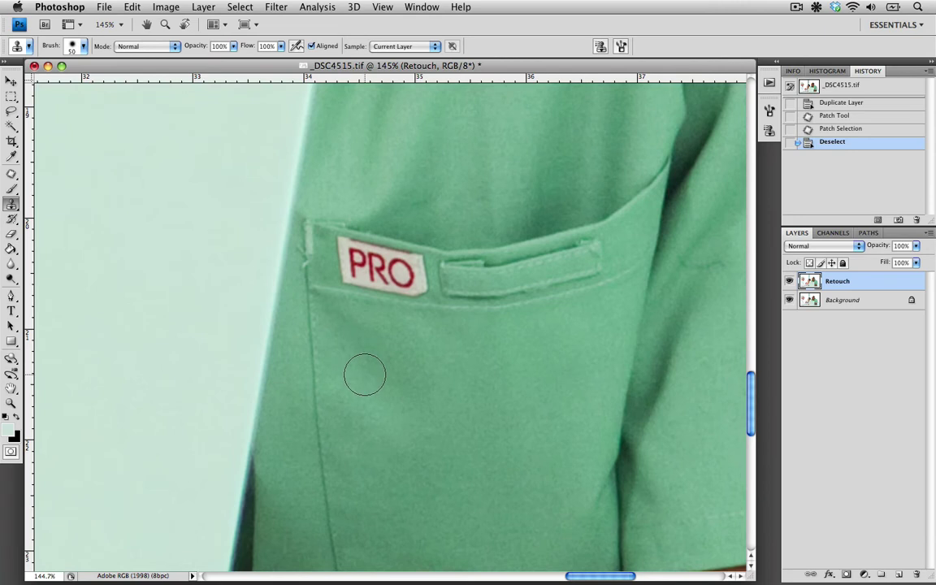
left_click(81, 46)
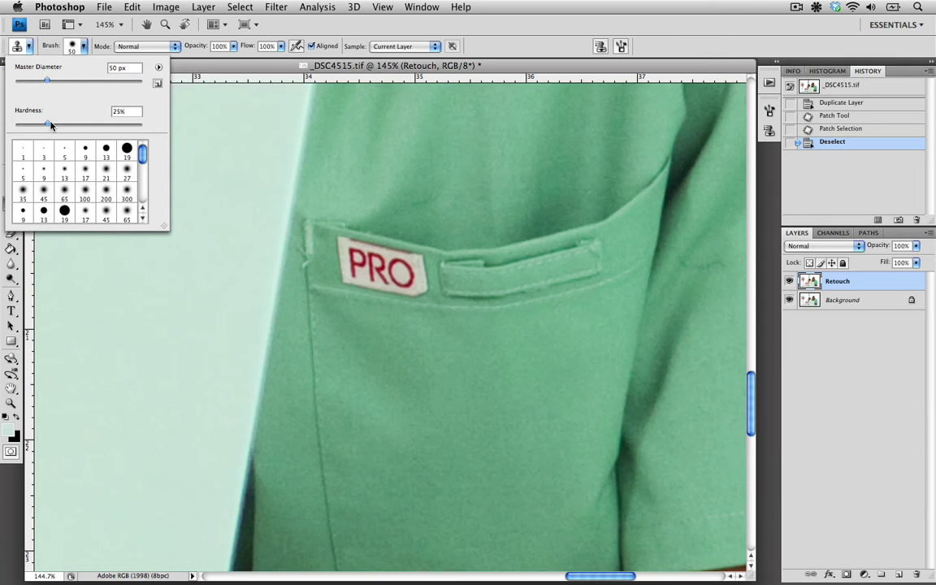
left_click(329, 313)
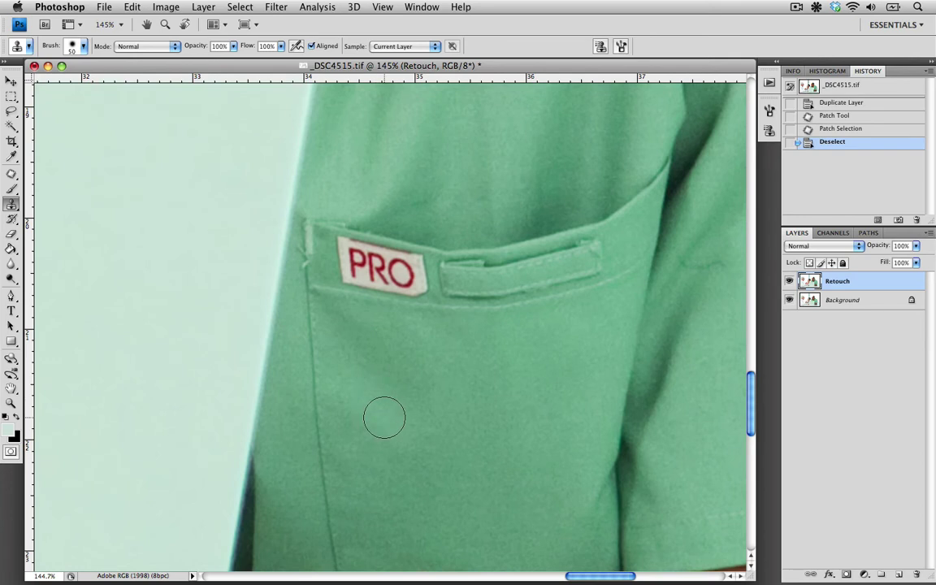
key("alt")
left_click(384, 416, "alt")
mouse_move(338, 250)
left_mouse_down()
mouse_move(323, 245)
mouse_move(411, 274)
mouse_move(347, 269)
mouse_move(417, 279)
mouse_move(416, 271)
left_mouse_up()
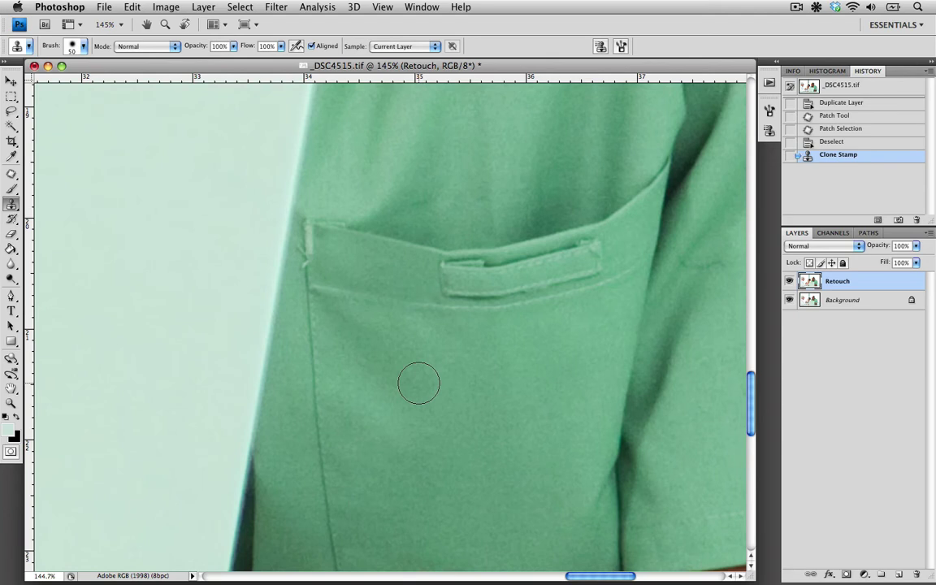
Compare the retouched scrubs pocket with the original by toggling the Retouch layer's visibility, ending with the layer shown
left_click(790, 280)
left_click(790, 281)
left_click(790, 281)
left_click(790, 281)
left_click(791, 281)
key("super+equal")
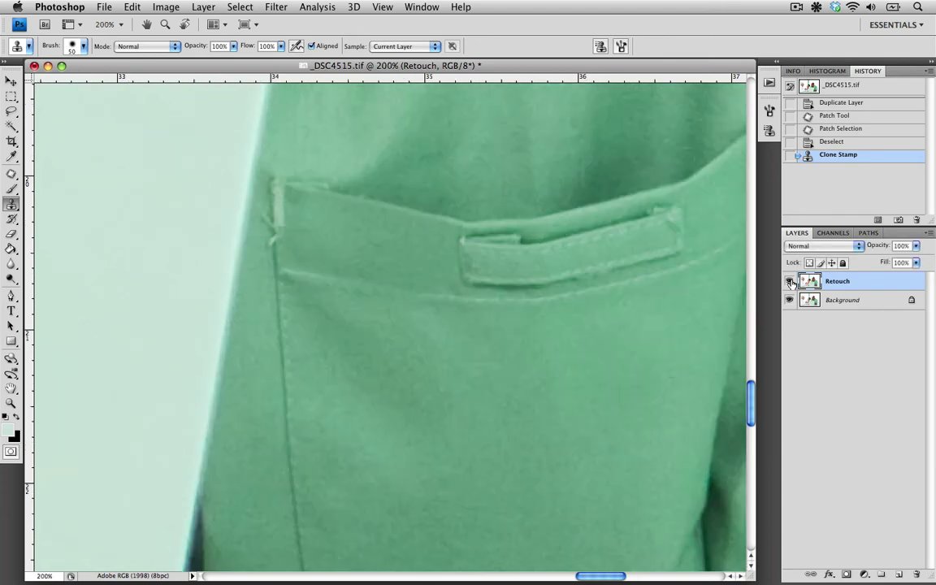
left_click(791, 281)
left_click(790, 281)
left_click(789, 281)
left_click(789, 281)
Try to clone out the oval logo on the glasses' temple with a 15 px Clone Stamp brush, and undo the stroke
key("super+0")
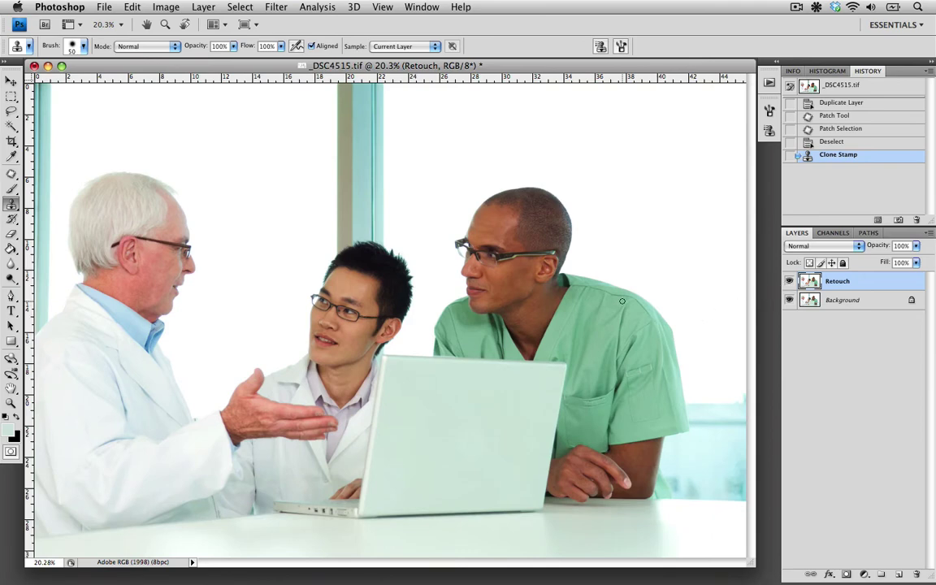
key("super+space")
left_click_drag(480, 242, 533, 281)
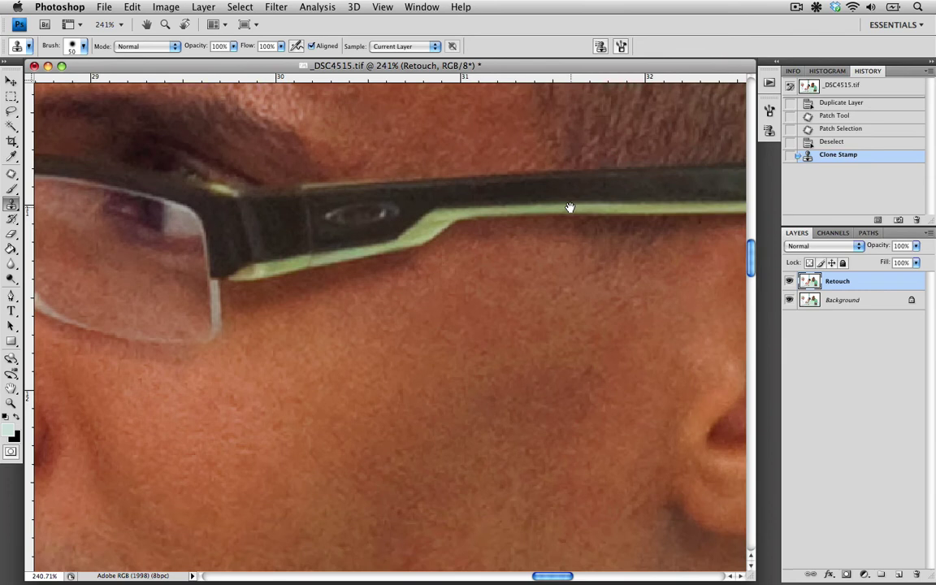
left_click_drag(570, 207, 607, 245)
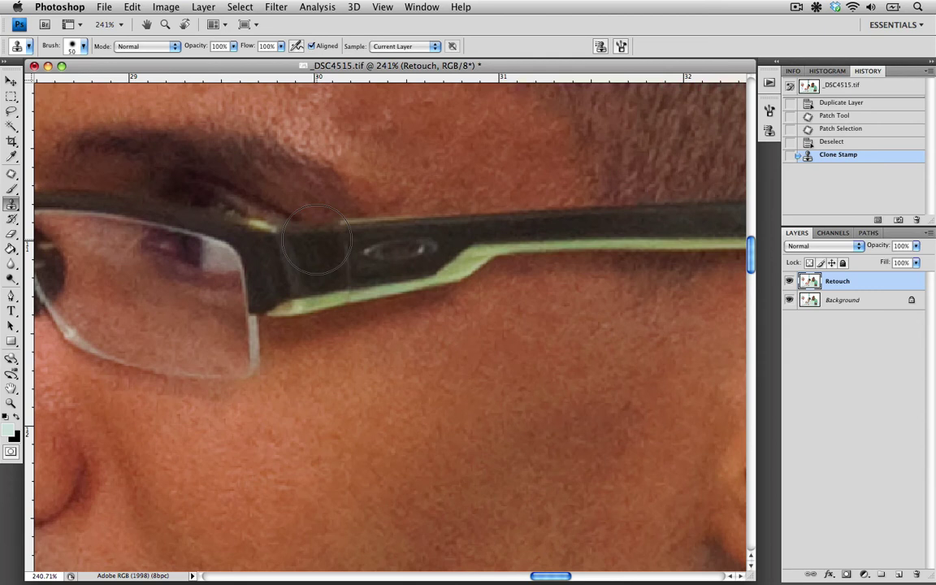
left_click(73, 47)
left_click_drag(45, 81, 28, 81)
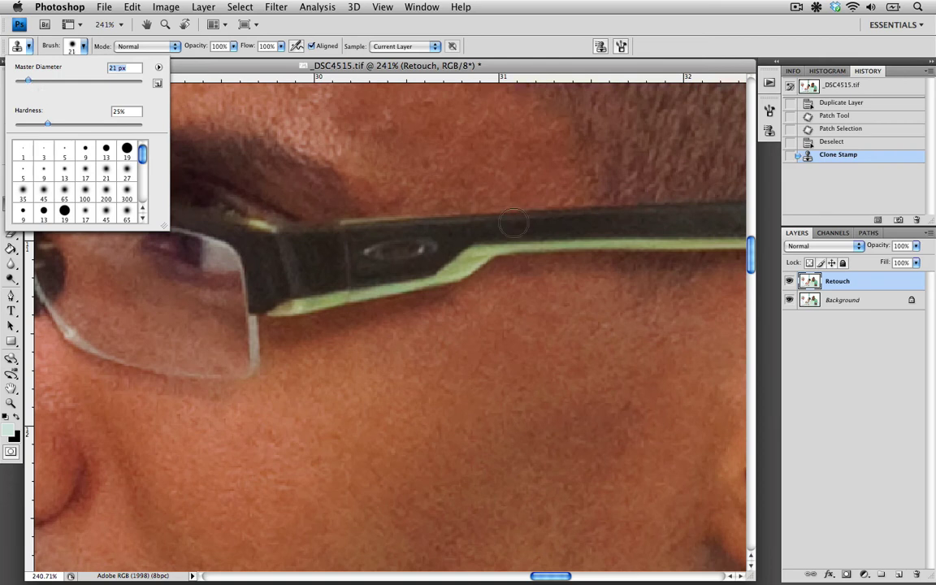
left_click_drag(28, 81, 25, 82)
left_click(592, 222)
mouse_move(428, 237)
left_mouse_down()
mouse_move(368, 249)
mouse_move(455, 247)
left_mouse_up()
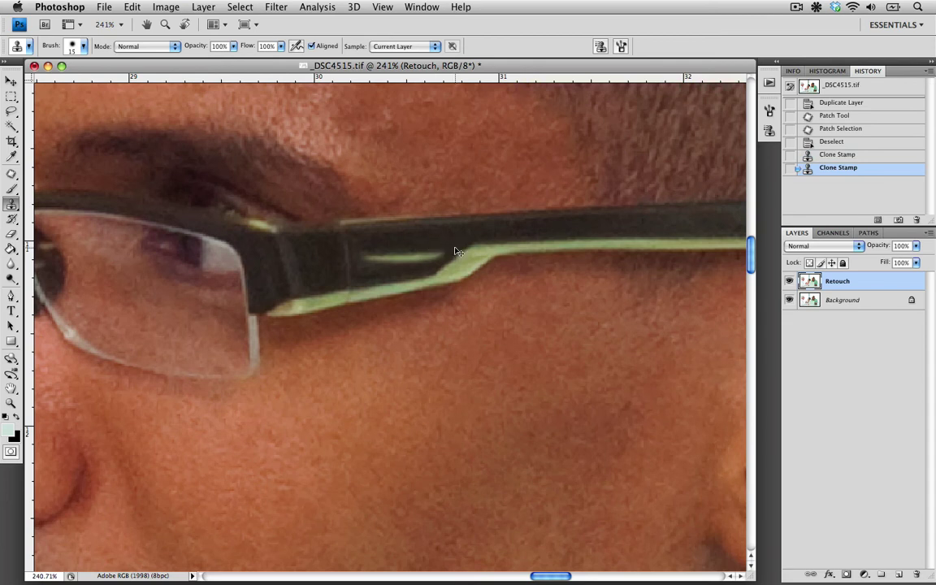
key("super+z")
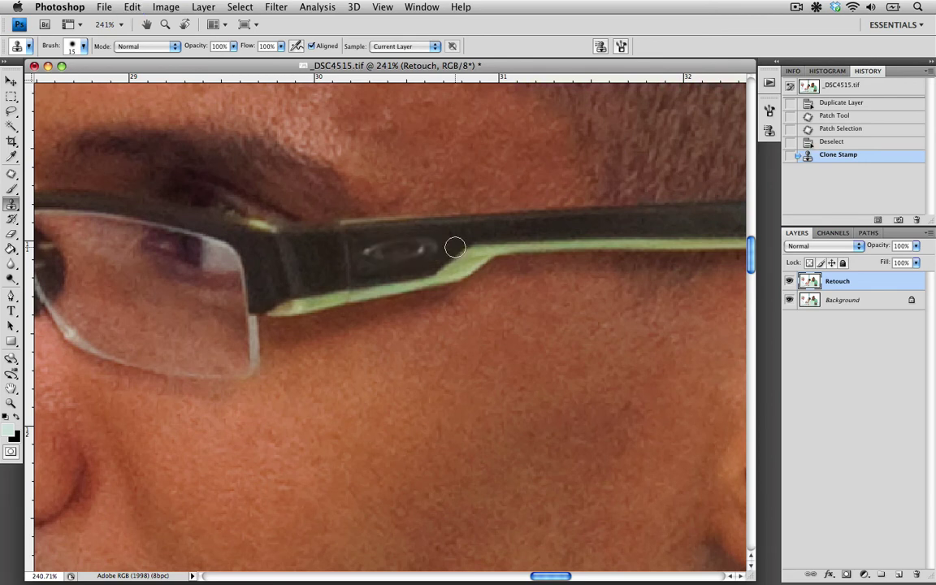
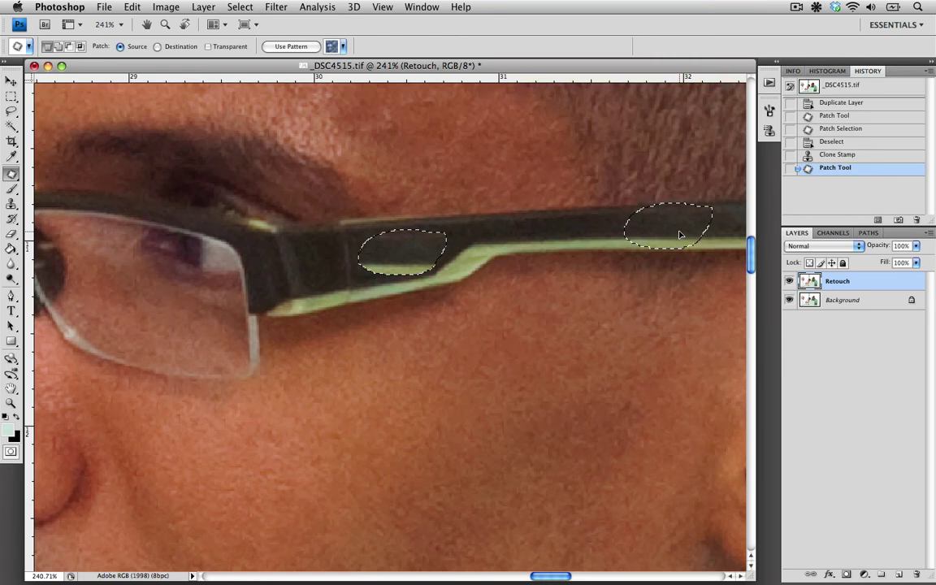
Patch the oval logo on the glasses' temple after trying different source areas with the Patch tool, and deselect
left_click_drag(681, 236, 309, 273)
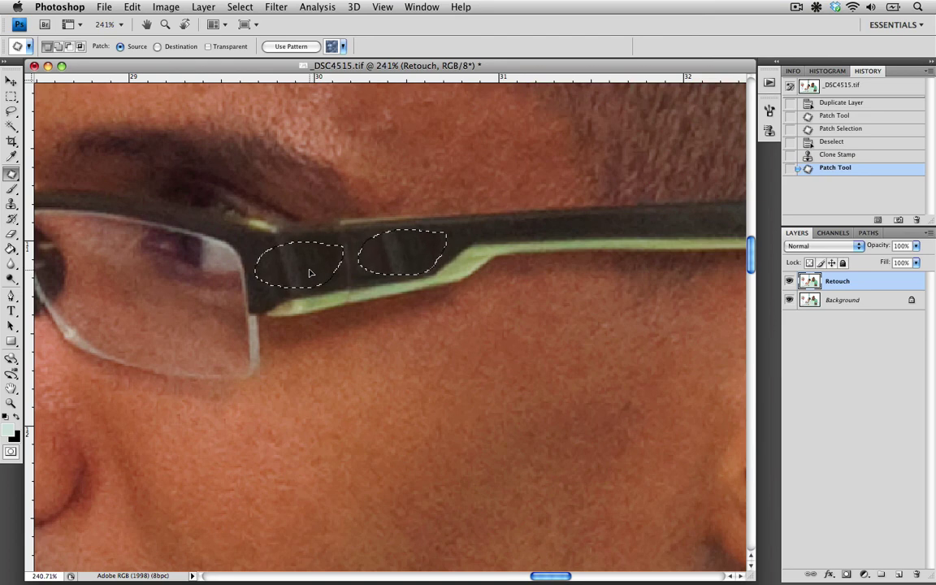
left_click_drag(309, 273, 395, 420)
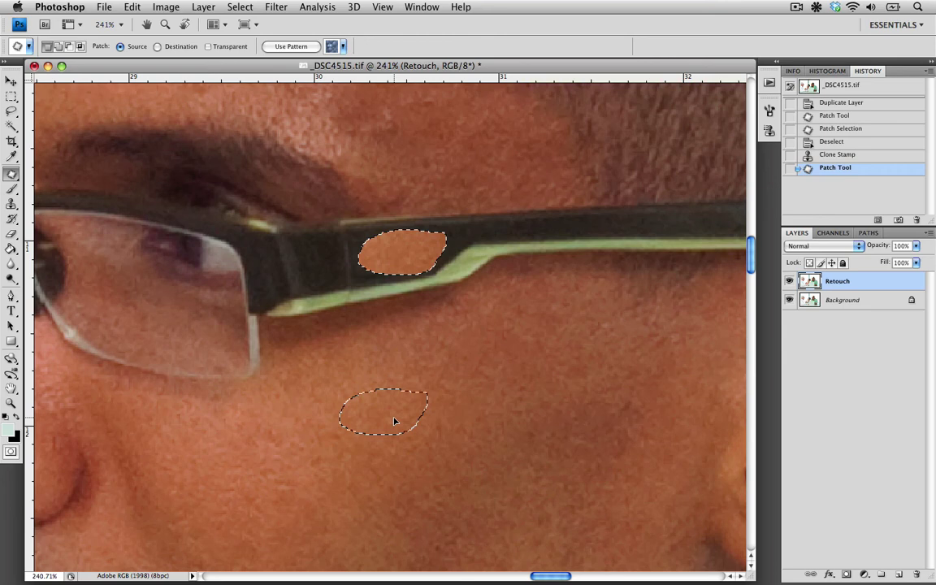
left_click_drag(395, 421, 396, 422)
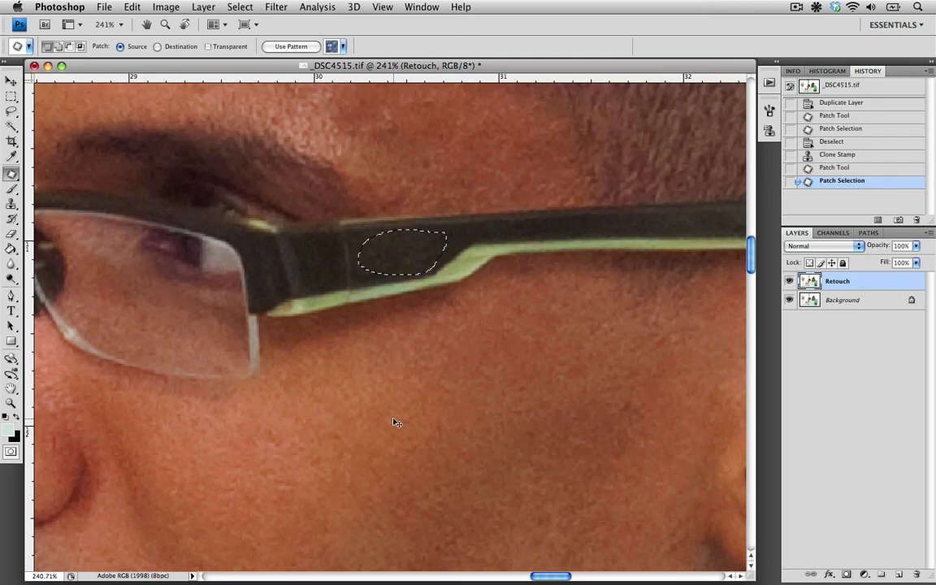
key("super+d")
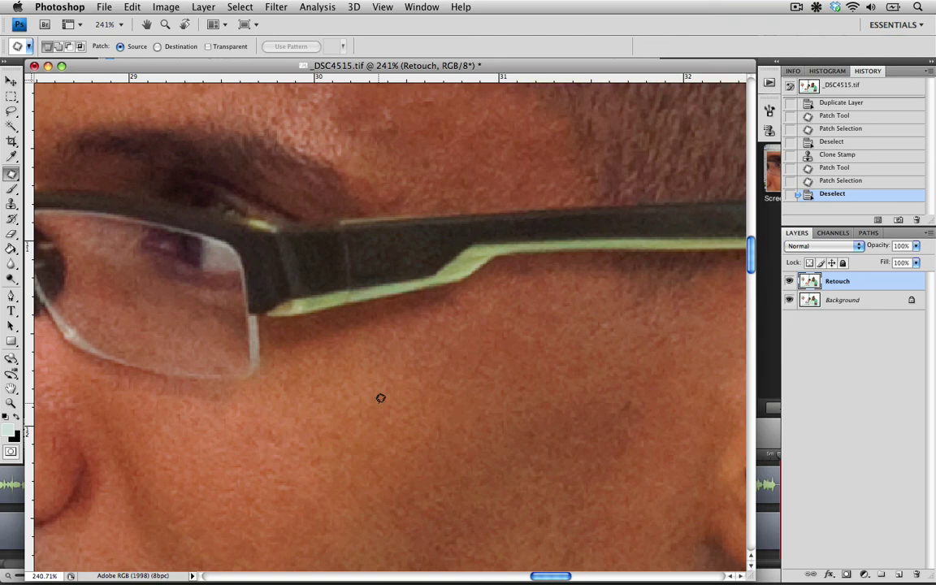
Compare the retouched glasses and the whole photo with the original by toggling the Retouch layer's visibility
left_click(789, 282)
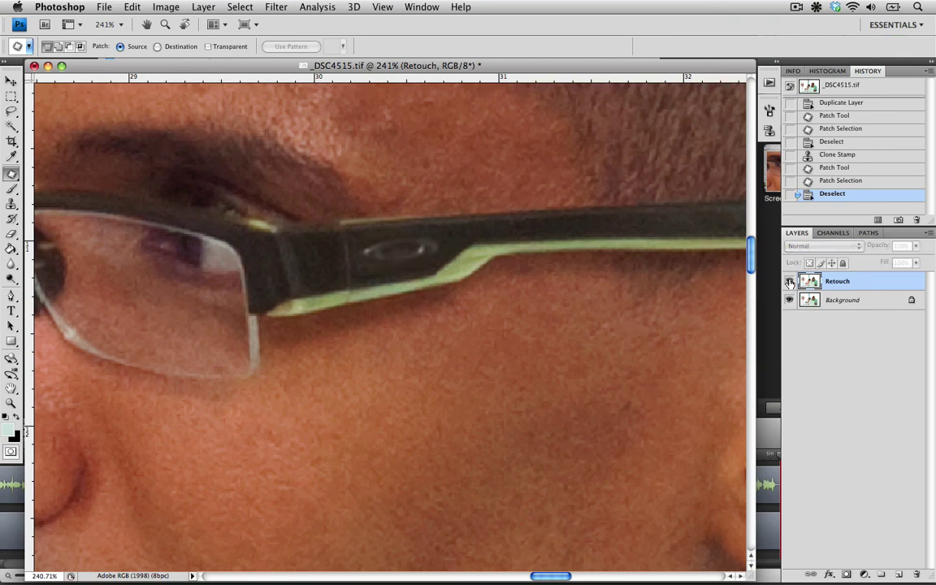
left_click(788, 282)
left_click(789, 282)
left_click(789, 282)
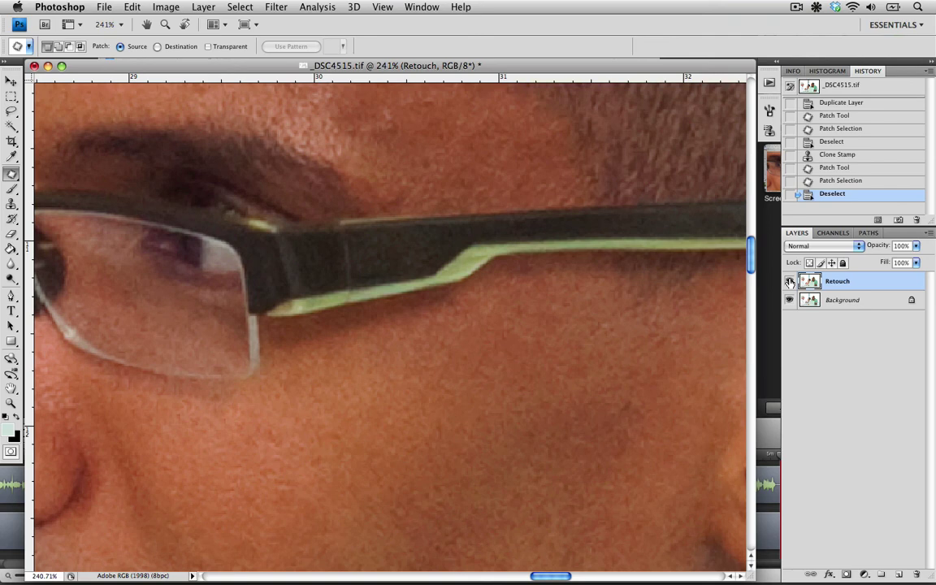
key("super+0")
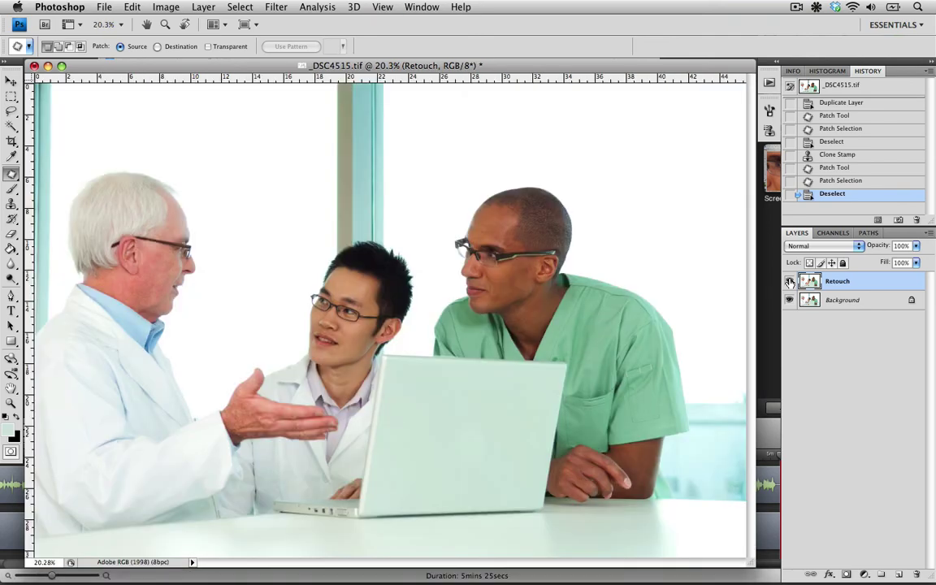
left_click(788, 282)
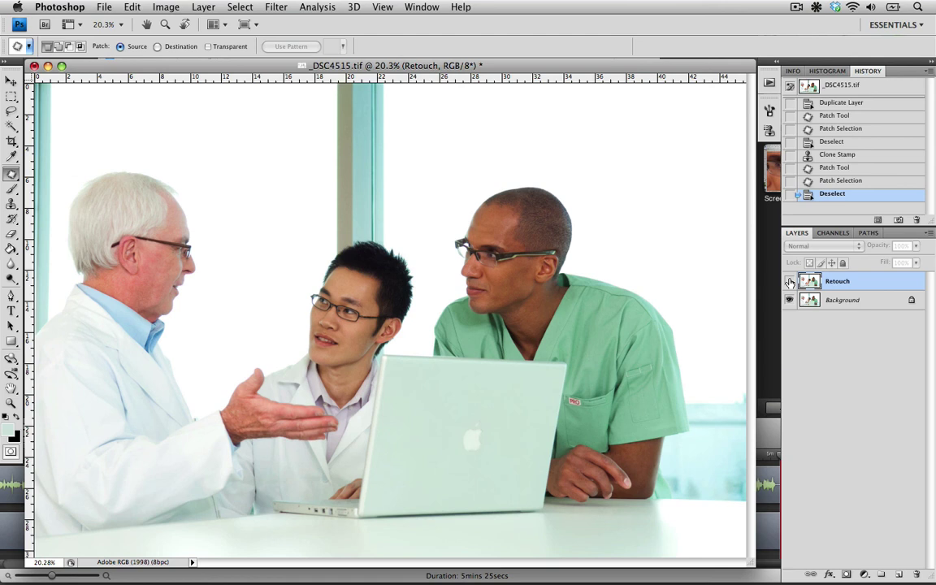
left_click(789, 281)
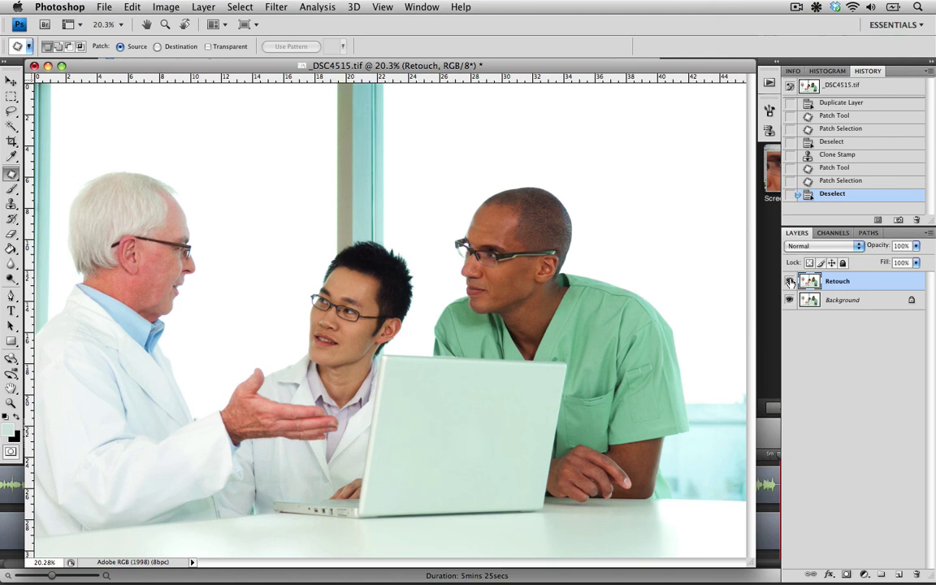